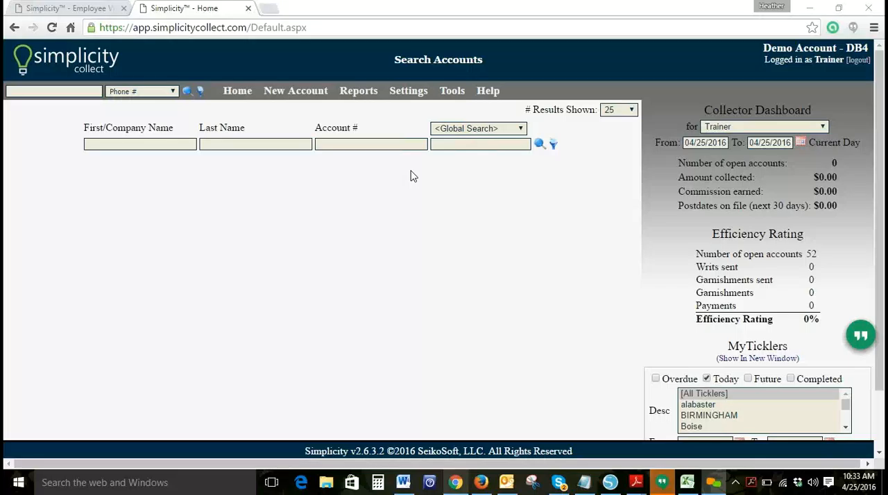
Step: Open the Collectors / Employees settings and review the records of Trainer, User1 and newTestUser
left_click(418, 92)
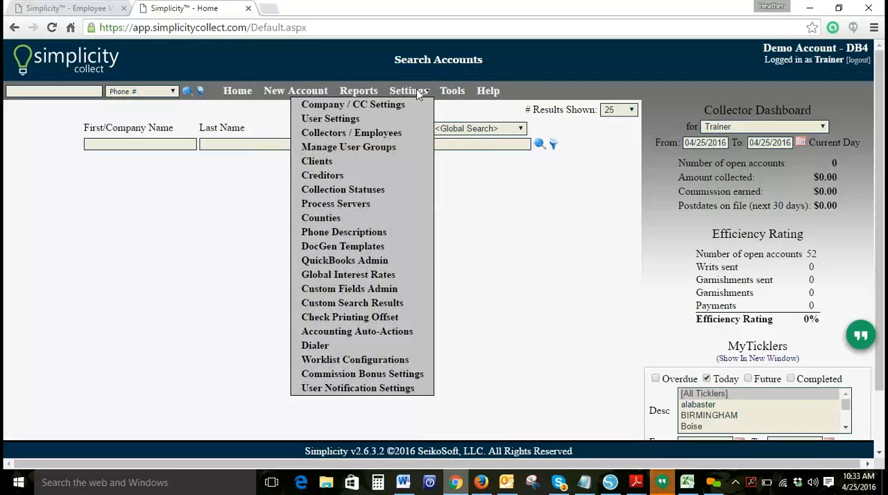
left_click(385, 139)
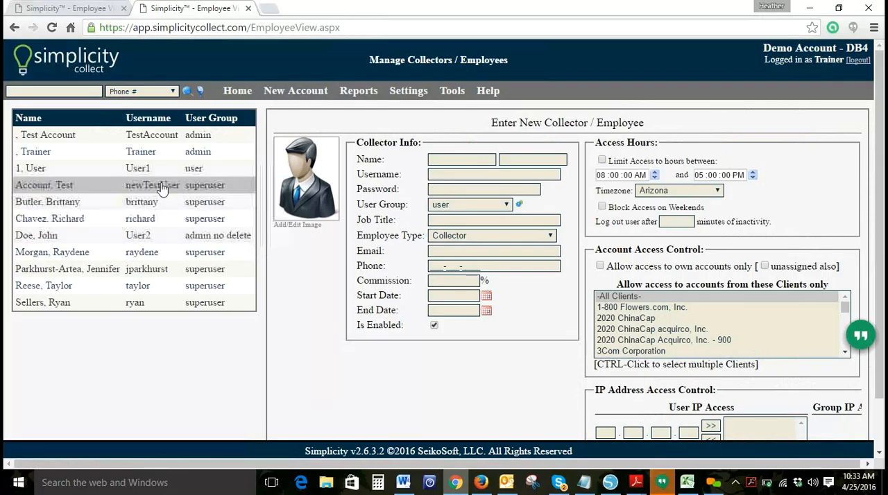
left_click(146, 153)
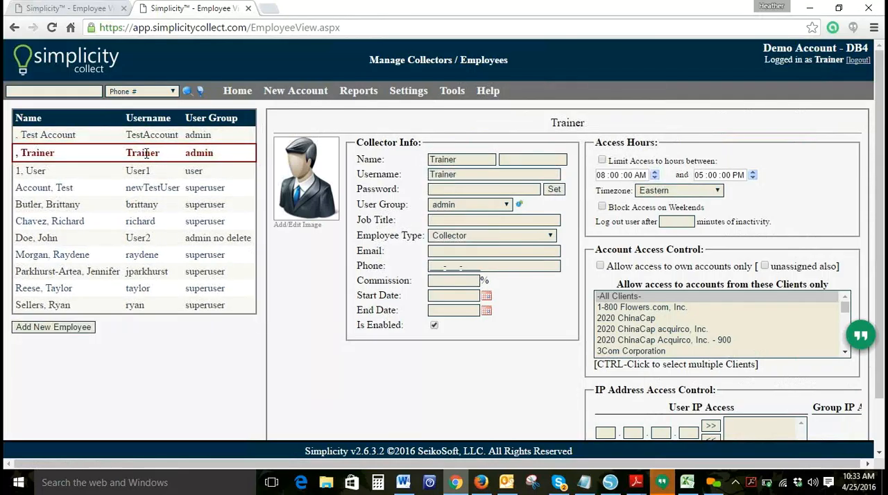
double_click(200, 153)
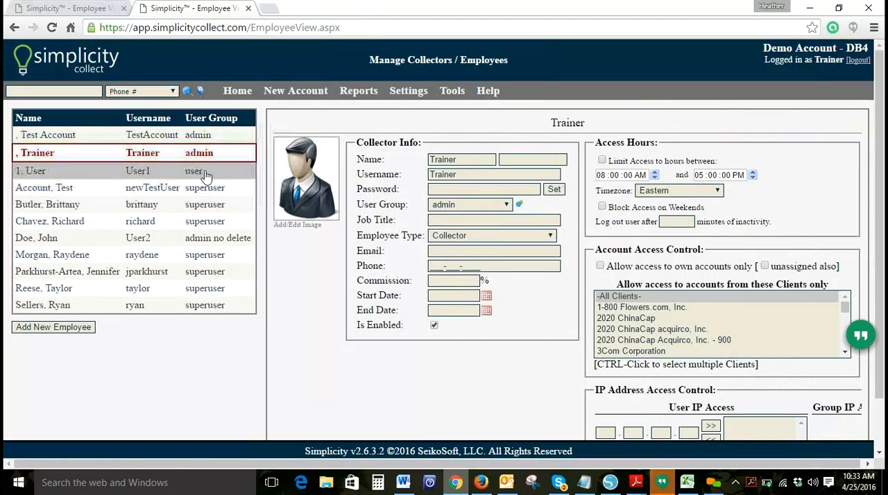
left_click(190, 172)
left_click(176, 187)
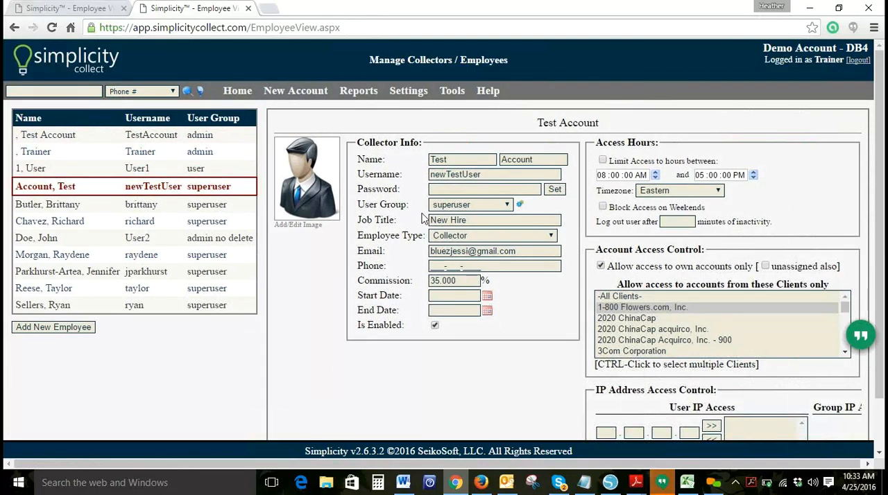
Step: Return to the Trainer record and open the rights of its admin user group
left_click(195, 155)
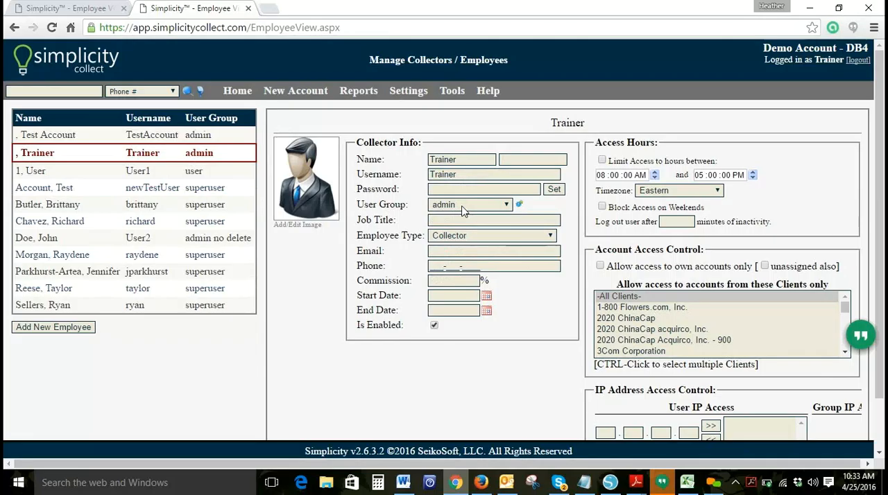
left_click(519, 208)
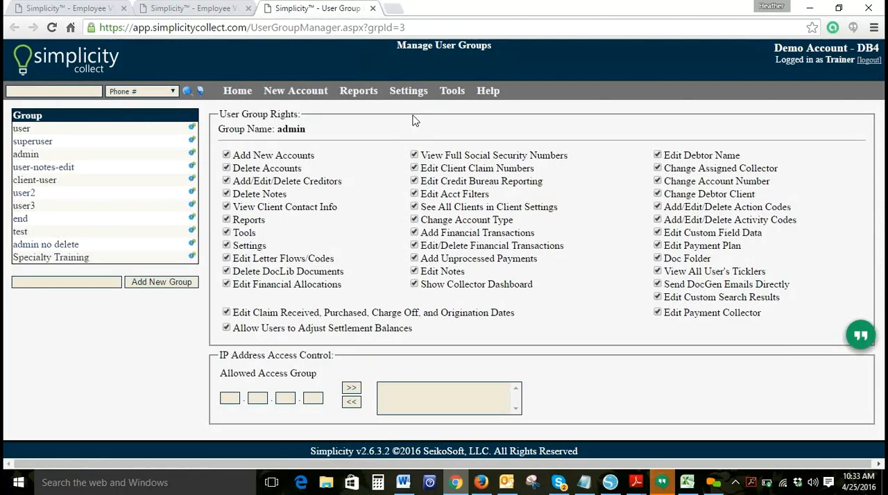
mouse_move(407, 94)
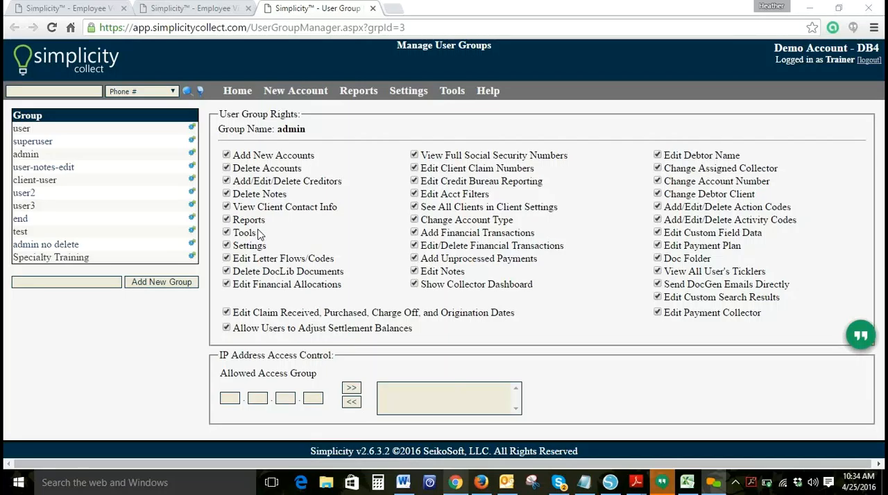
left_click(406, 93)
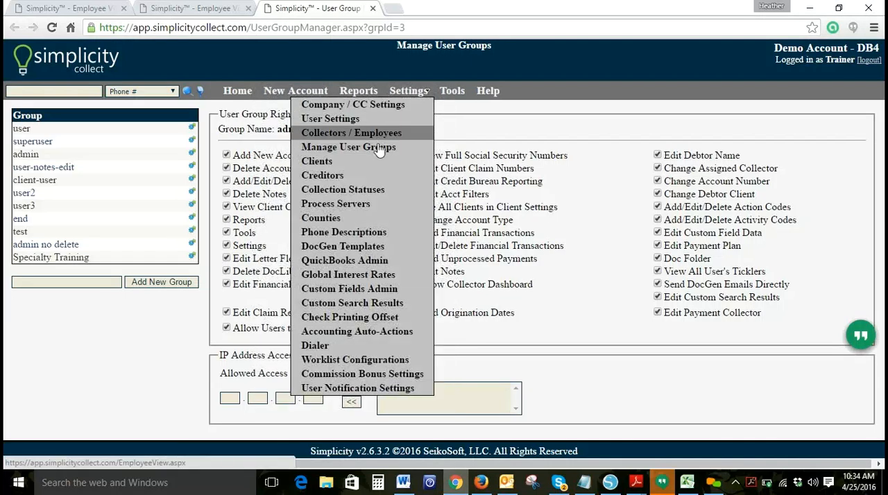
left_click(412, 94)
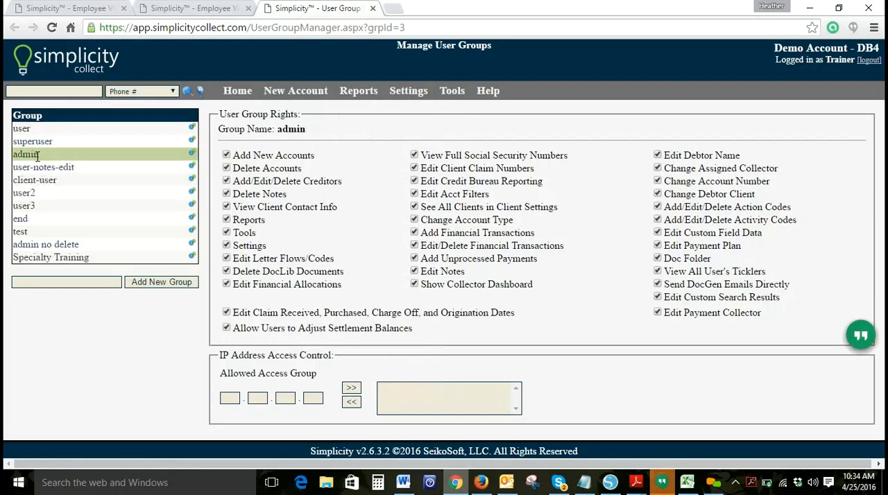
Step: For the superuser group, disable Add/Edit/Delete Creditors and View Client Contact Info, enable Delete Notes, and save the group rights
left_click(193, 142)
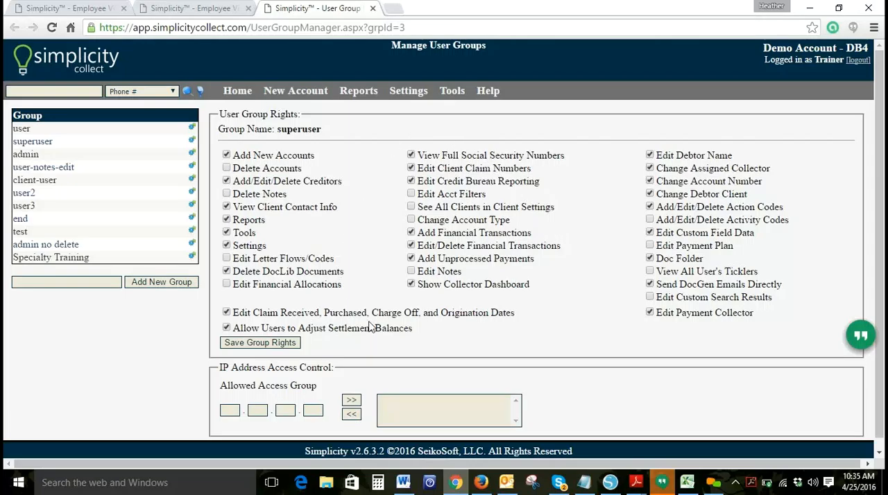
left_click(226, 181)
left_click(227, 194)
left_click(227, 206)
left_click(227, 220)
left_click(227, 220)
left_click(257, 344)
Step: Review the group rights of the user group and the client-user group
left_click(193, 132)
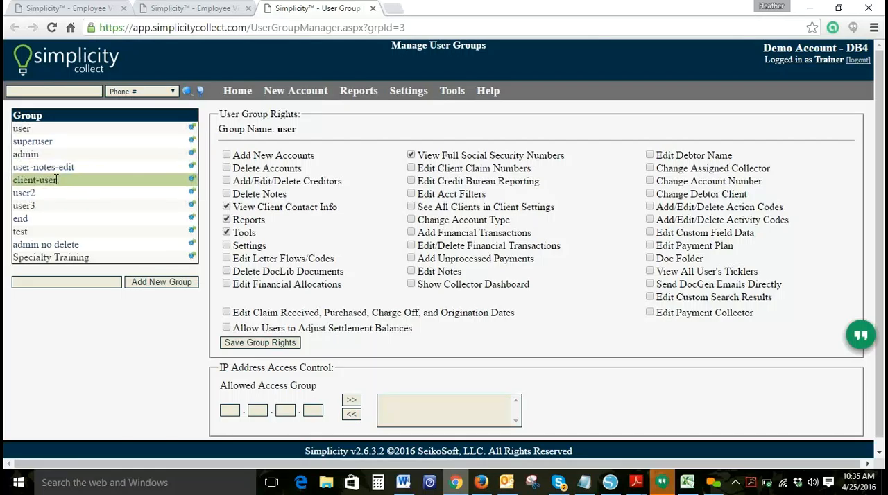
left_click(192, 181)
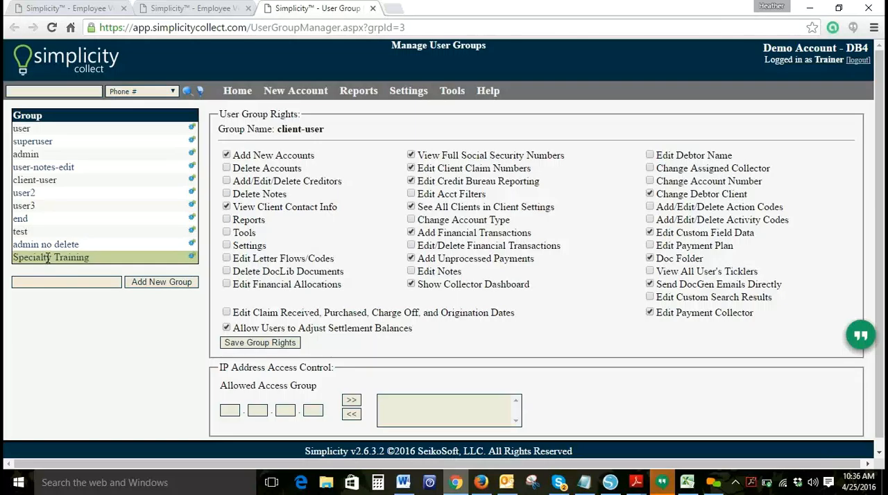
Step: Add a new user group named Specialty Training2 and open its group rights
left_click(49, 281)
type("Specialty Te")
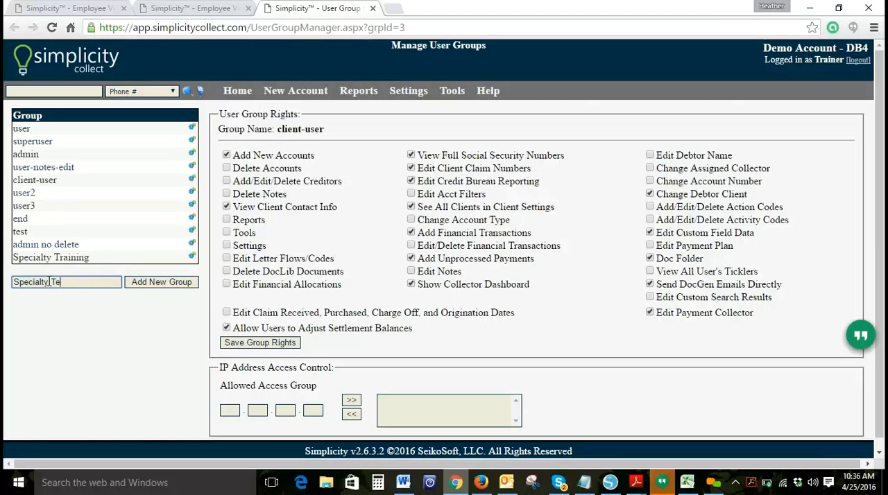
key("BackSpace")
type("raining2")
left_click(149, 284)
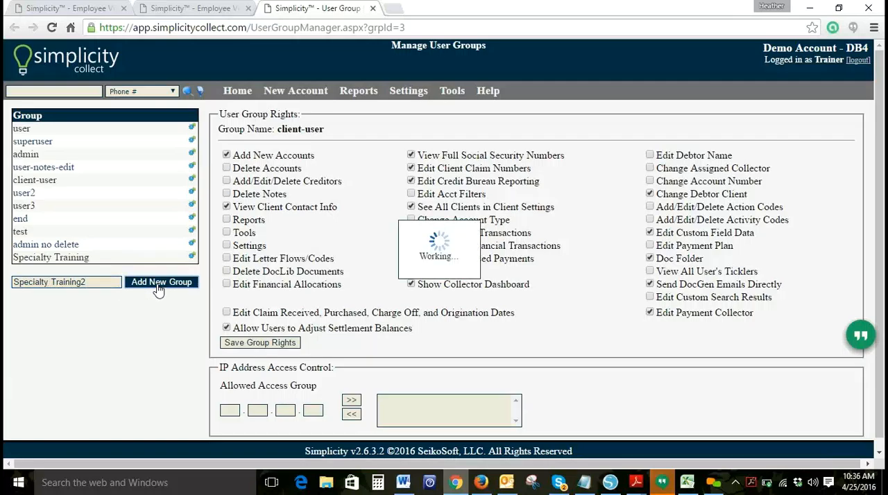
left_click(193, 272)
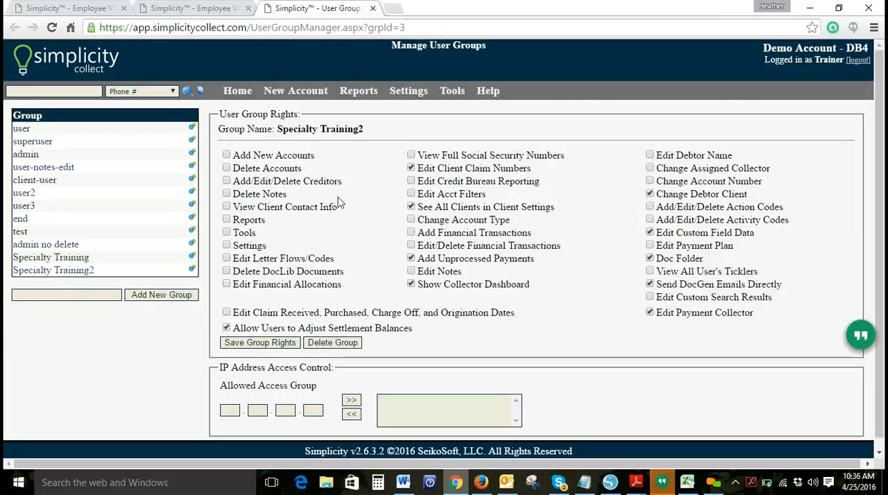
Step: Go back to the Collectors / Employees settings and open the User1 record
mouse_move(399, 90)
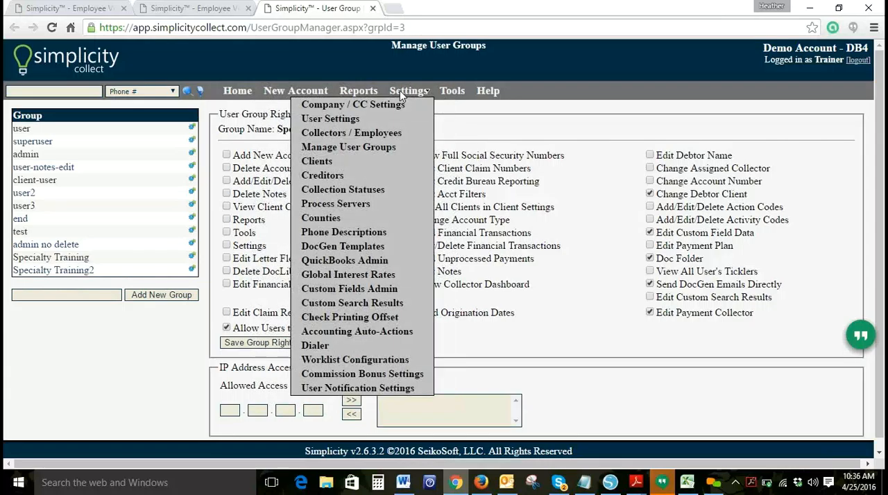
left_click(382, 134)
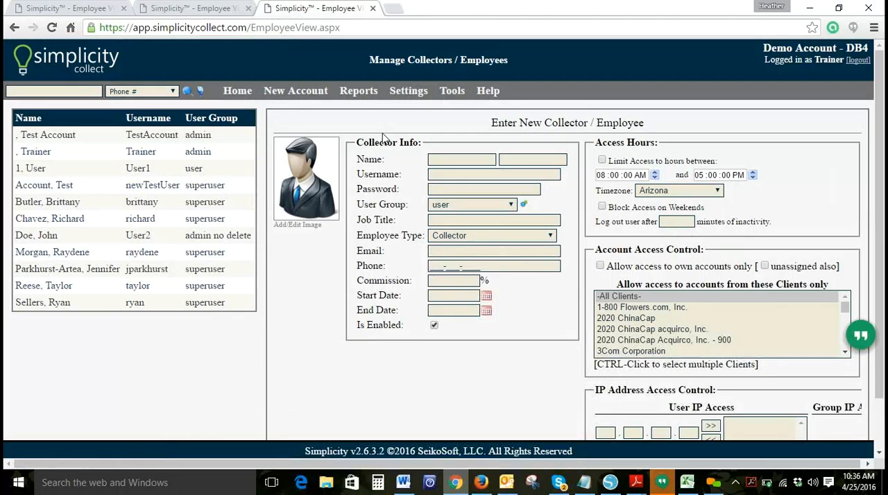
left_click(165, 173)
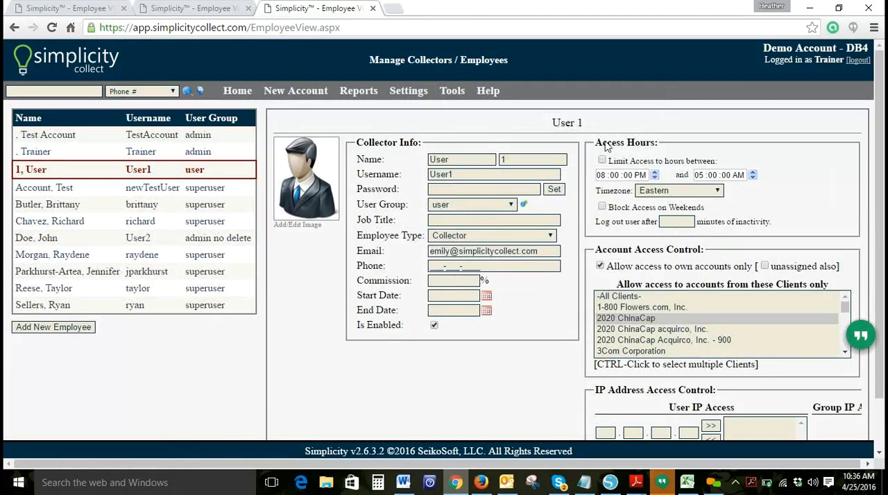
Step: Set User1's access start time to 06:00:00 PM and the inactivity logout to 20 minutes, leaving the access-hours limit off
left_click(654, 179)
left_click(607, 162)
left_click(608, 162)
left_click(662, 222)
type("20")
Step: Select 1-800 Flowers.com, Inc., 2020 ChinaCap acquirco, Inc. and 3Com Corporation as User1's allowed clients, keeping unassigned accounts excluded
scroll(879, 195, "down", 1)
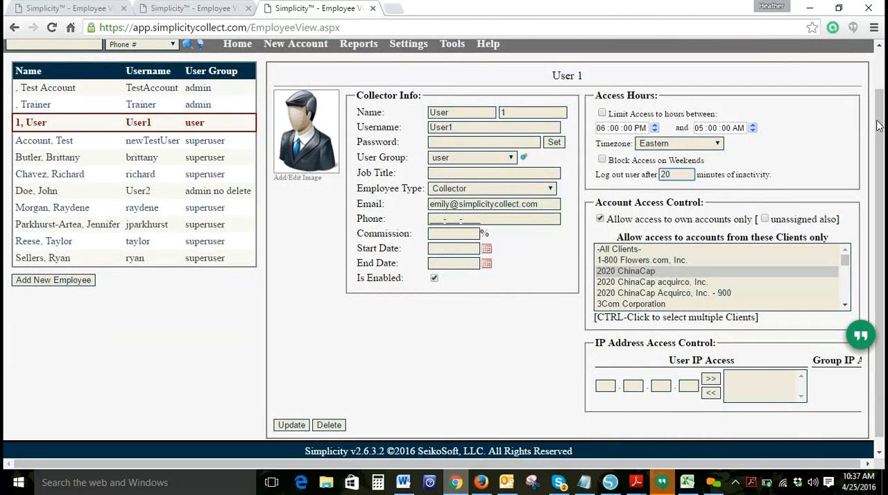
scroll(878, 125, "down", 1)
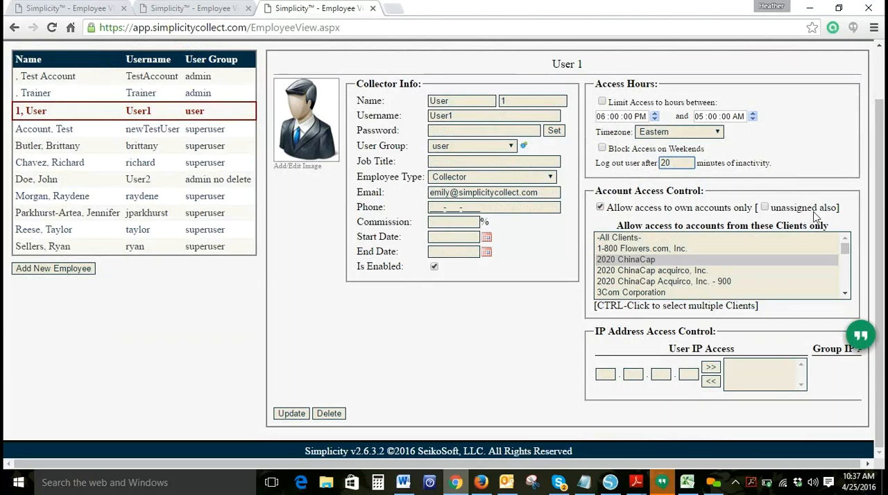
left_click(764, 208)
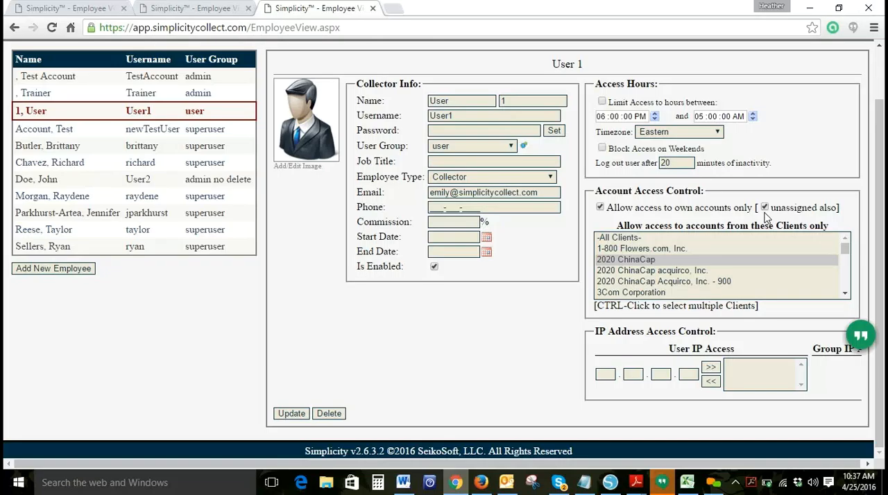
left_click(764, 207)
left_click(619, 250)
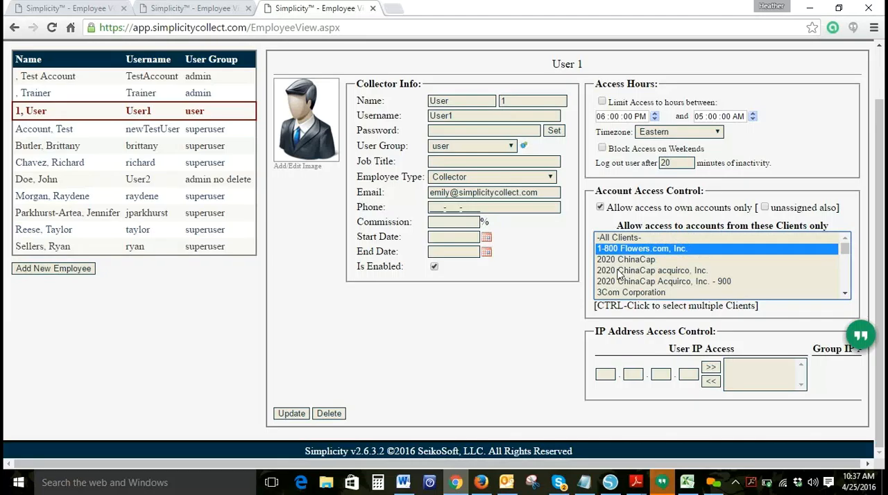
left_click(620, 272, "ctrl")
left_click(619, 294, "ctrl")
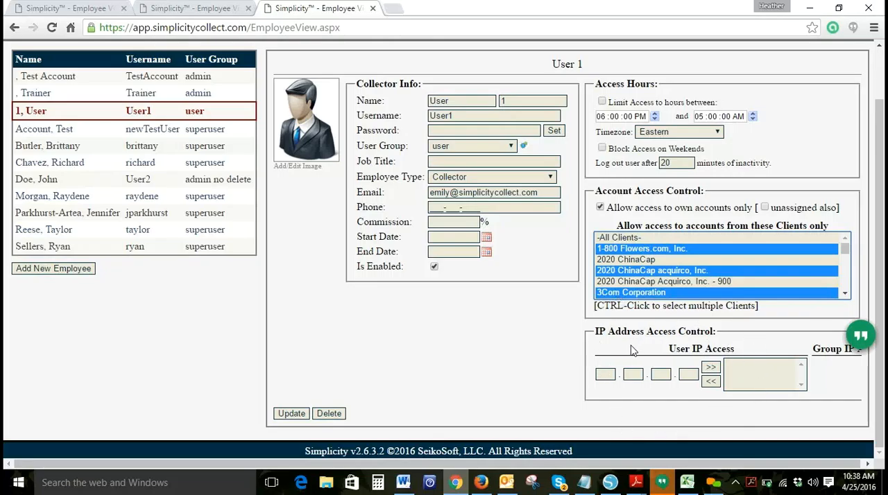
Step: Begin entering an allowed IP address in User1's IP address access control
left_click(605, 375)
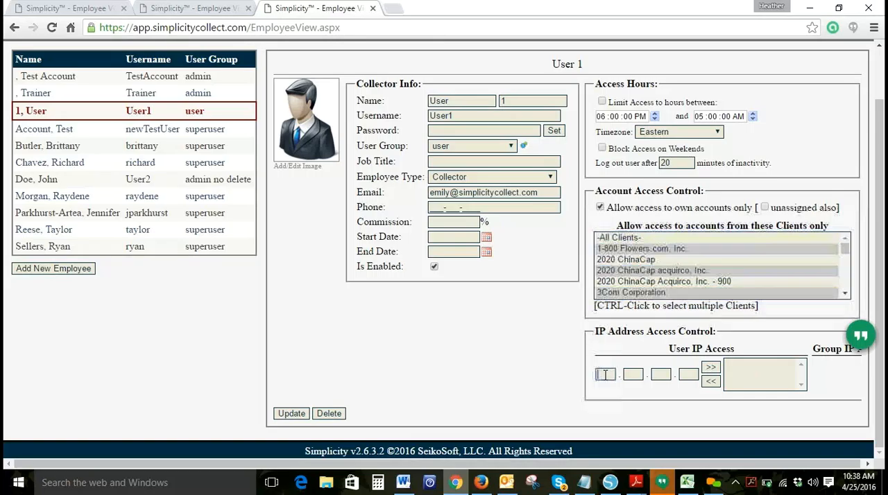